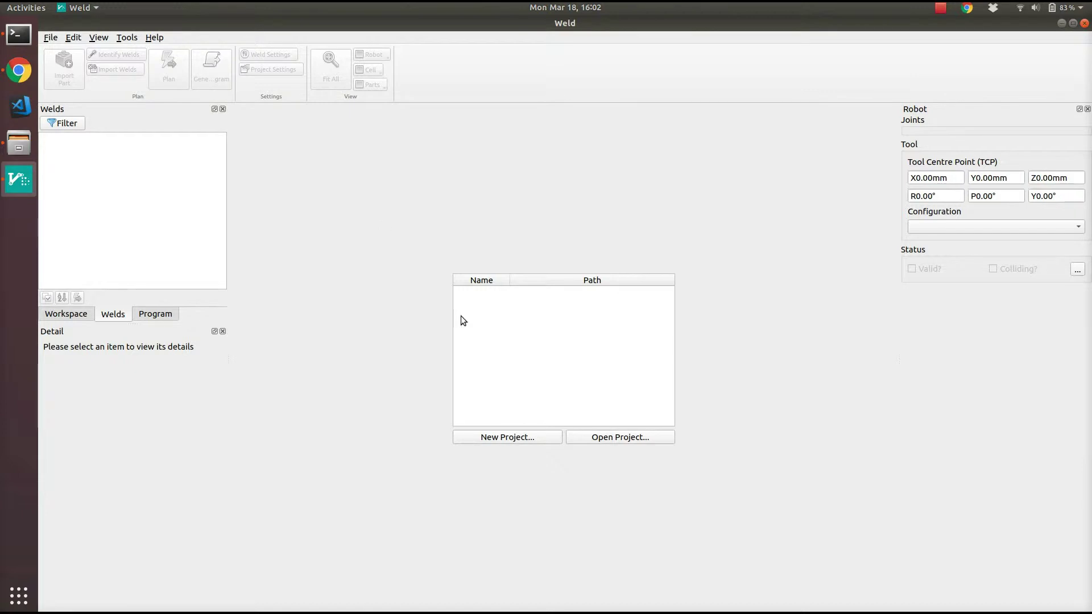
# Create a new blank project using the Yaskawa Cell MRL work cell
pyautogui.click(541, 434)
pyautogui.click(596, 241)
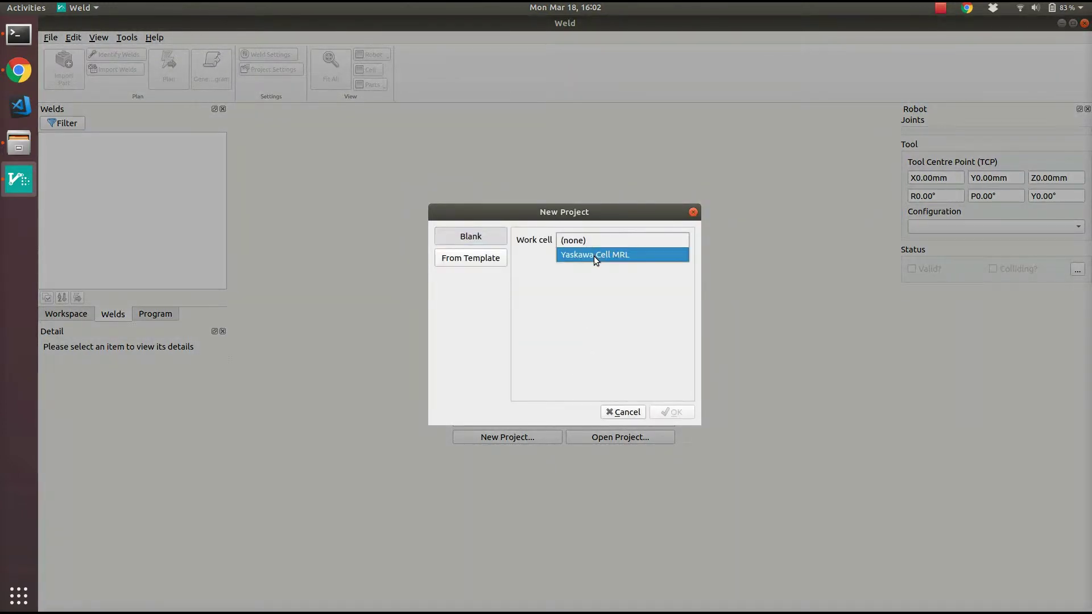
pyautogui.click(596, 255)
pyautogui.click(682, 412)
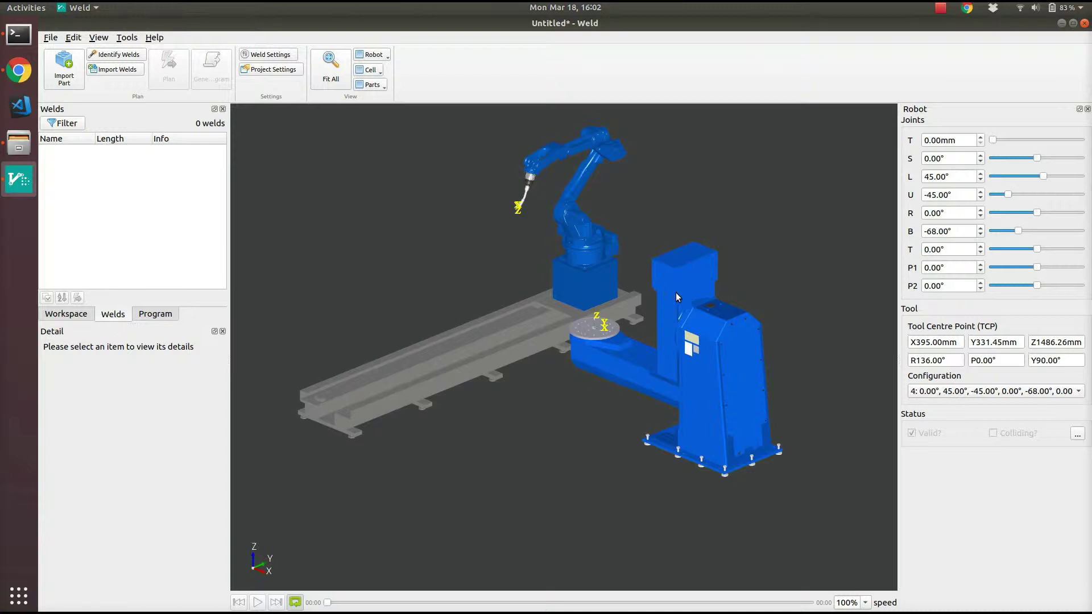
# Import the part file Plate Assembly.stp from the Desktop folder into the work cell
pyautogui.click(72, 79)
pyautogui.click(224, 114)
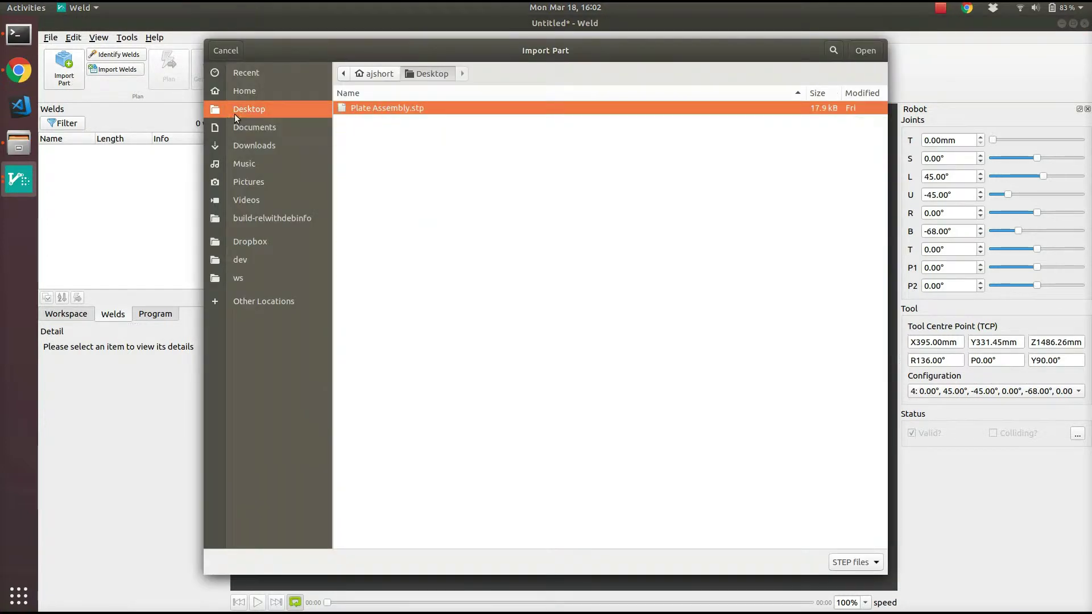
pyautogui.doubleClick(363, 110)
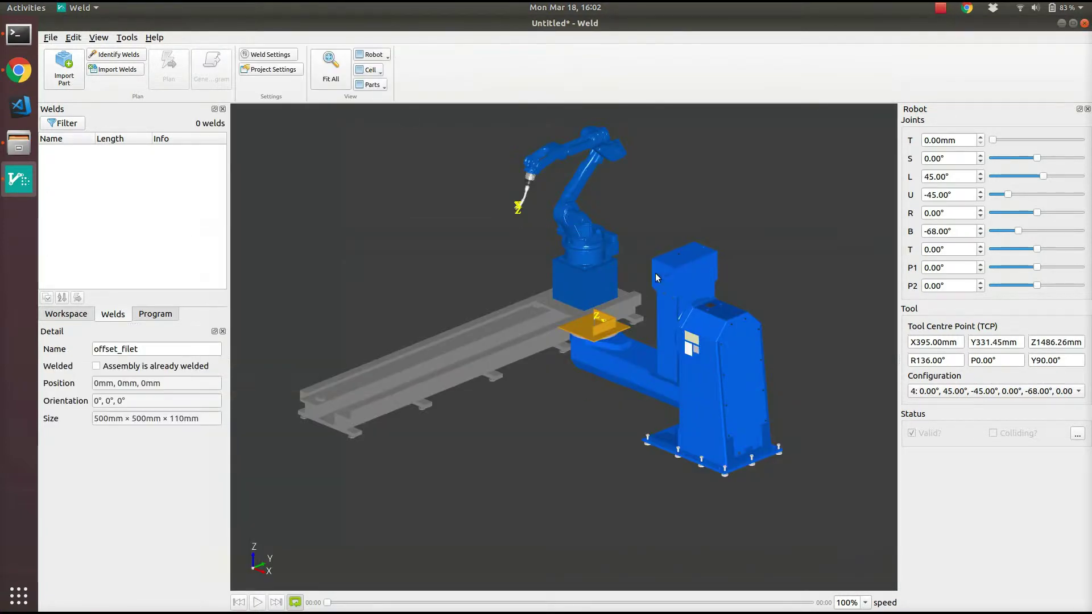
# Translate the offset_filet part to 200 mm in Z, raising it above the positioner table
pyautogui.doubleClick(602, 330)
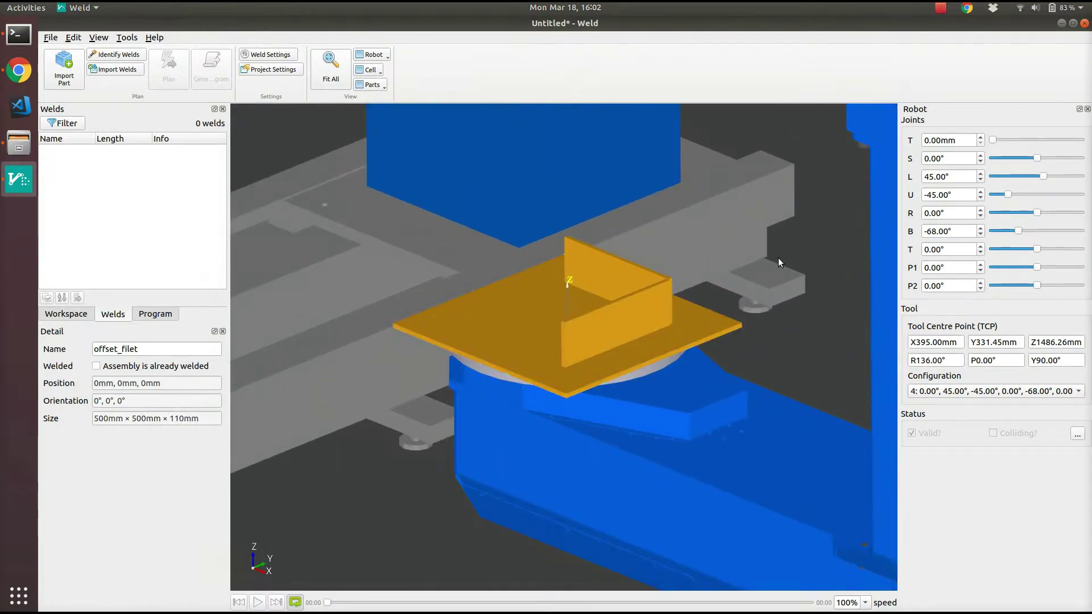
pyautogui.moveTo(759, 278); pyautogui.dragTo(790, 300, button='middle')
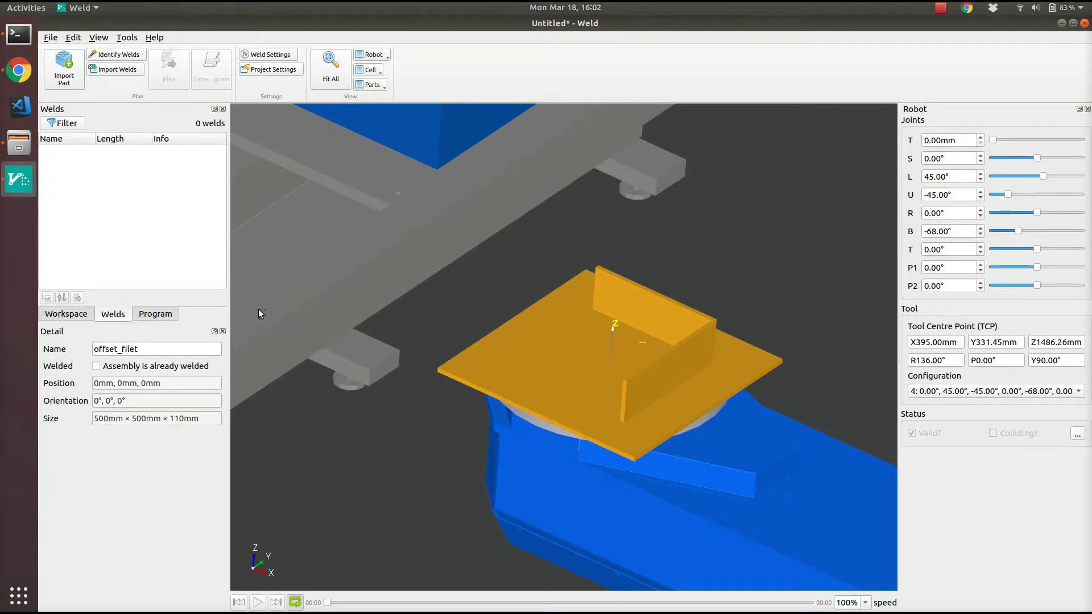
pyautogui.click(81, 315)
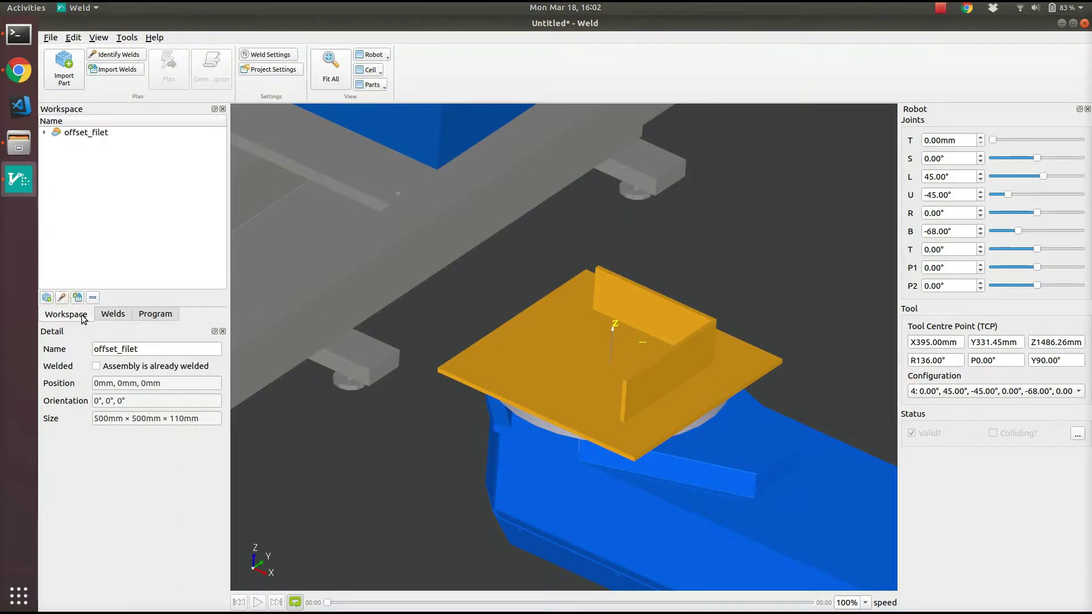
pyautogui.rightClick(104, 135)
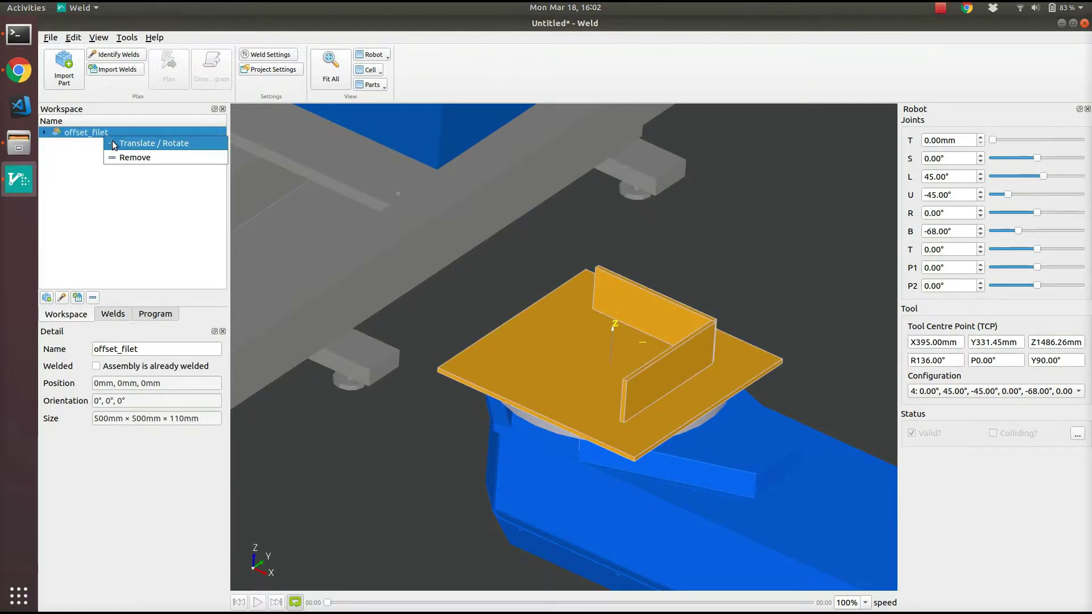
pyautogui.click(113, 145)
pyautogui.doubleClick(648, 290)
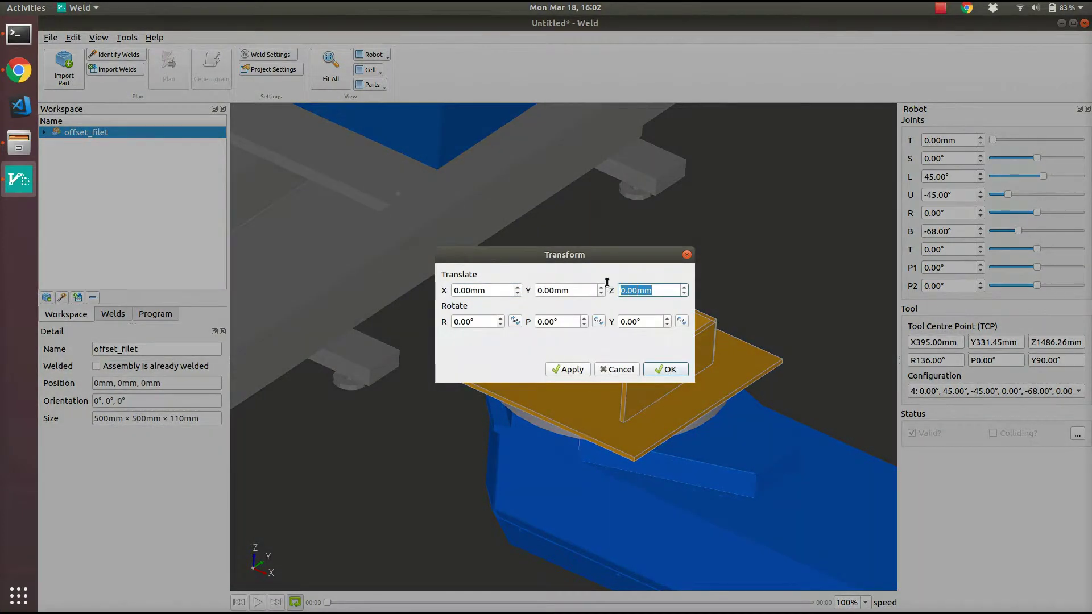
pyautogui.write('200')
pyautogui.click(665, 369)
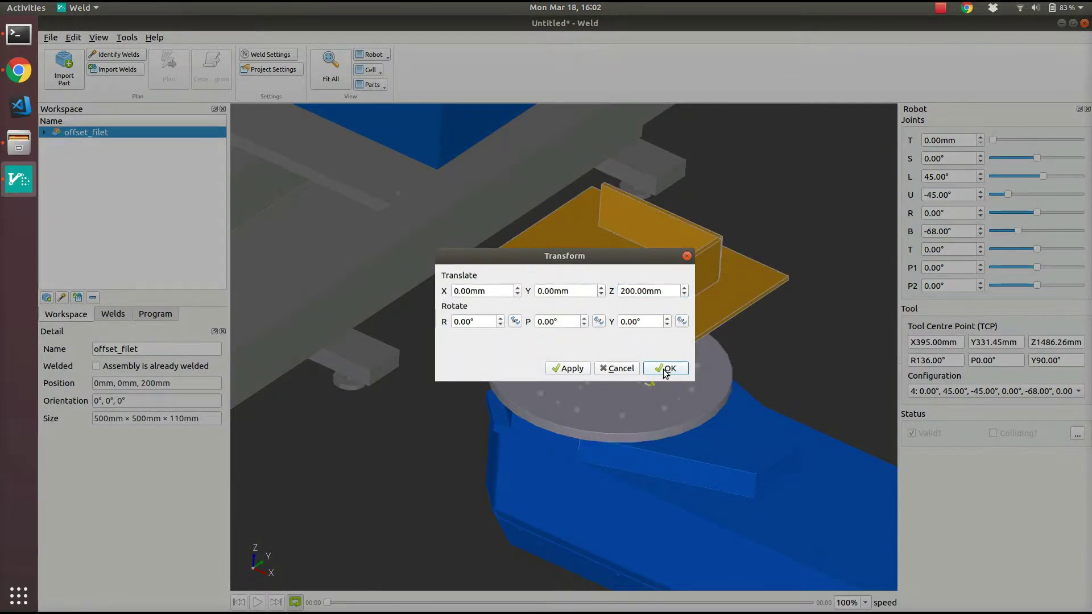
# Identify the welds on the plate assembly with a 1 mm detection distance and create all of them
pyautogui.scroll(-5, 737, 357)
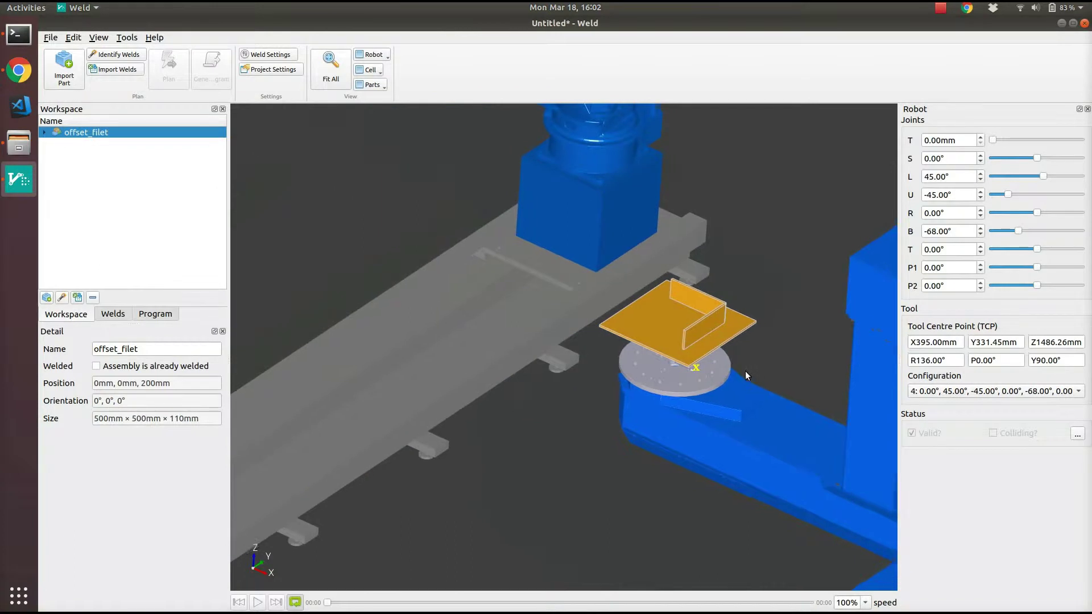
pyautogui.moveTo(746, 371); pyautogui.dragTo(674, 377, button='middle')
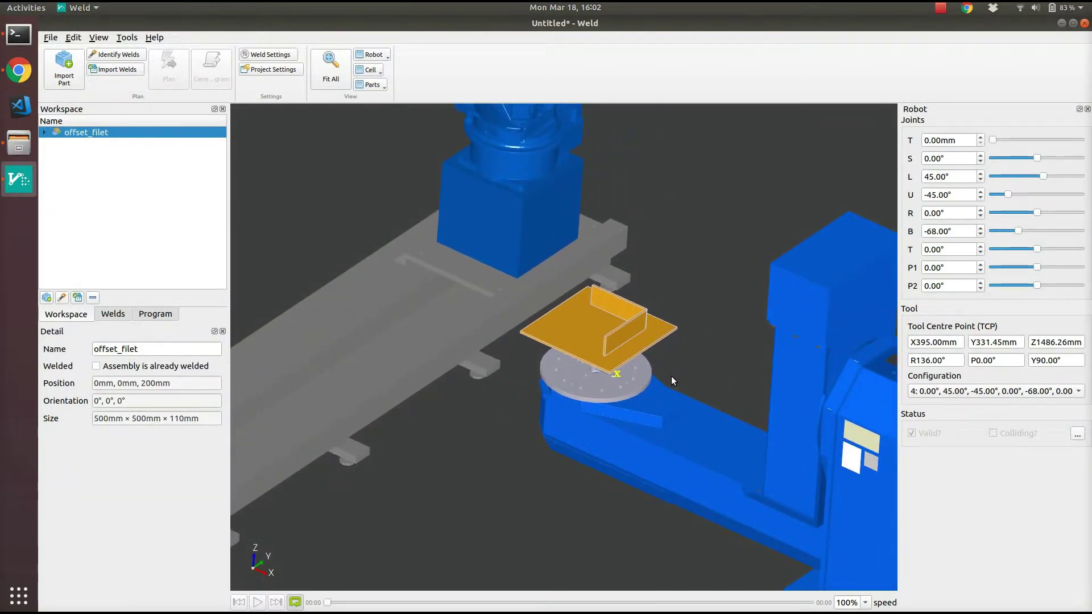
pyautogui.click(138, 56)
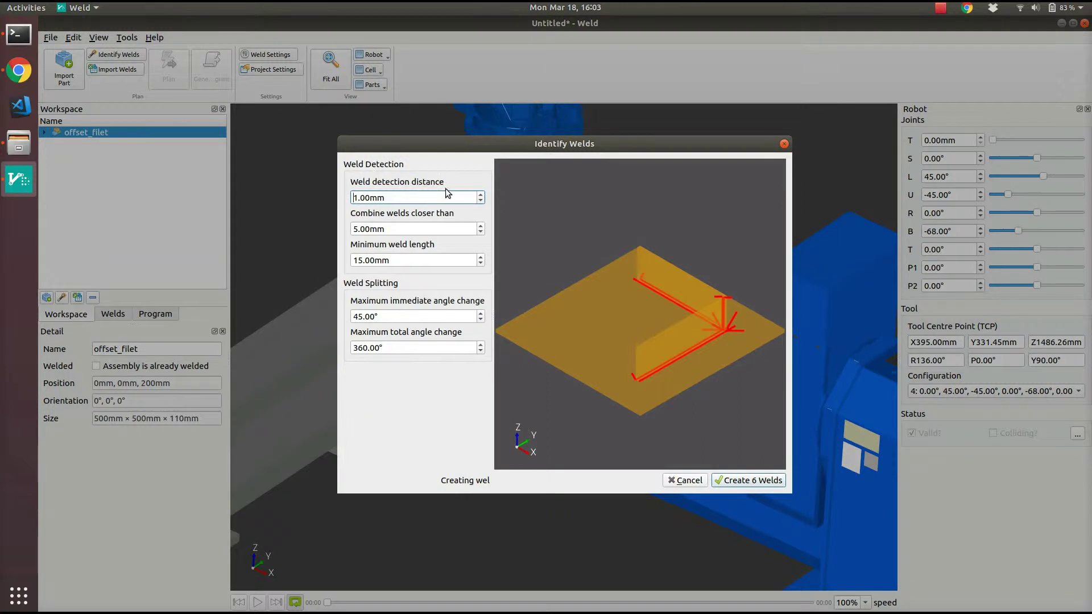
pyautogui.moveTo(752, 400); pyautogui.dragTo(735, 424)
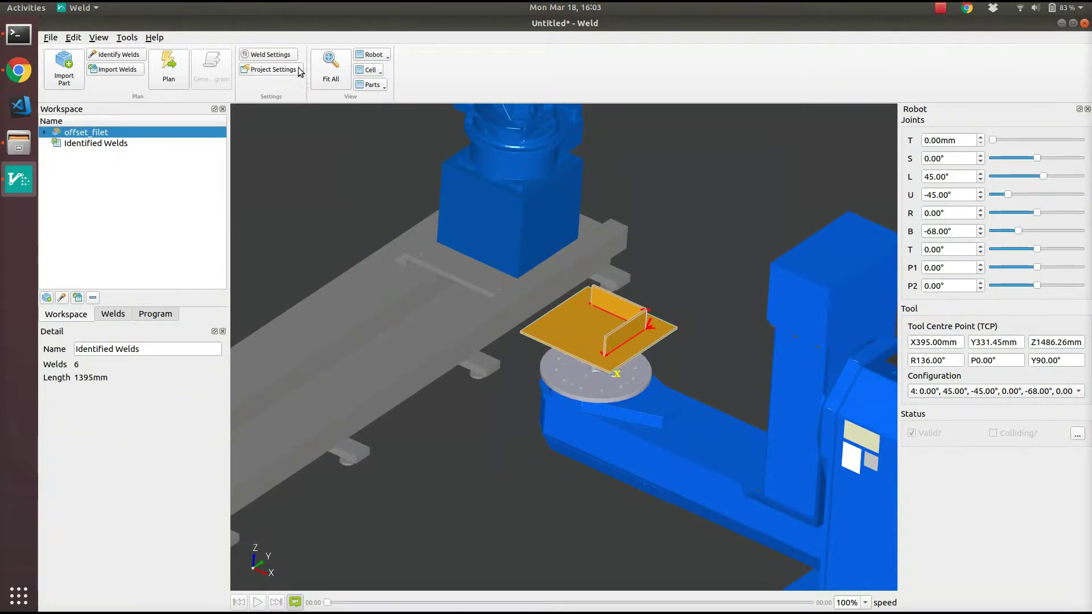
# Add new weld settings with a welding speed of 10 mm/s and a maximum stick-out of 10 mm
pyautogui.click(282, 54)
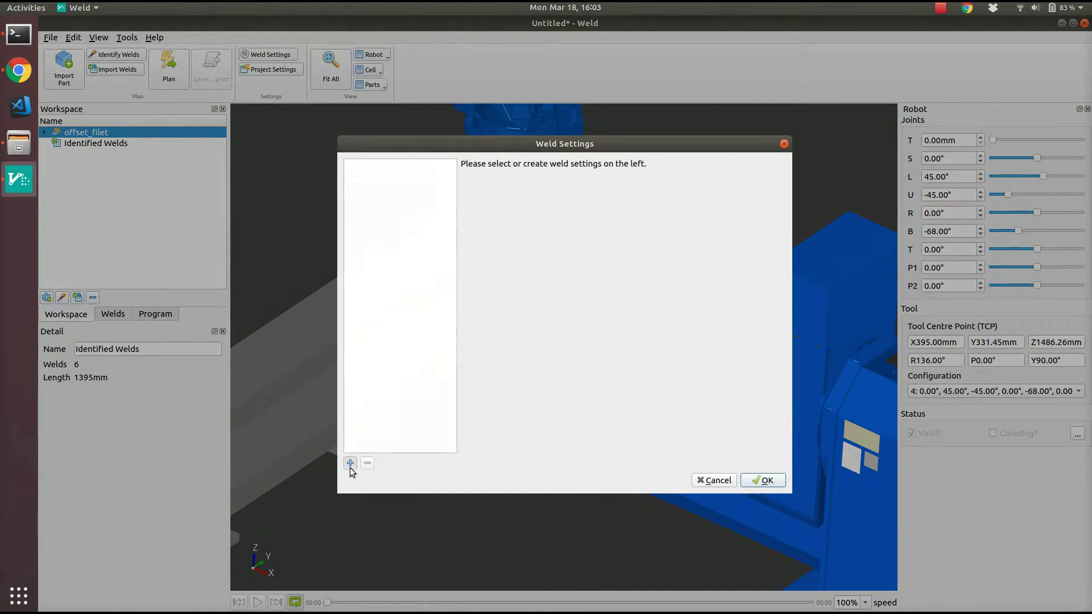
pyautogui.click(351, 463)
pyautogui.moveTo(569, 255); pyautogui.dragTo(483, 252)
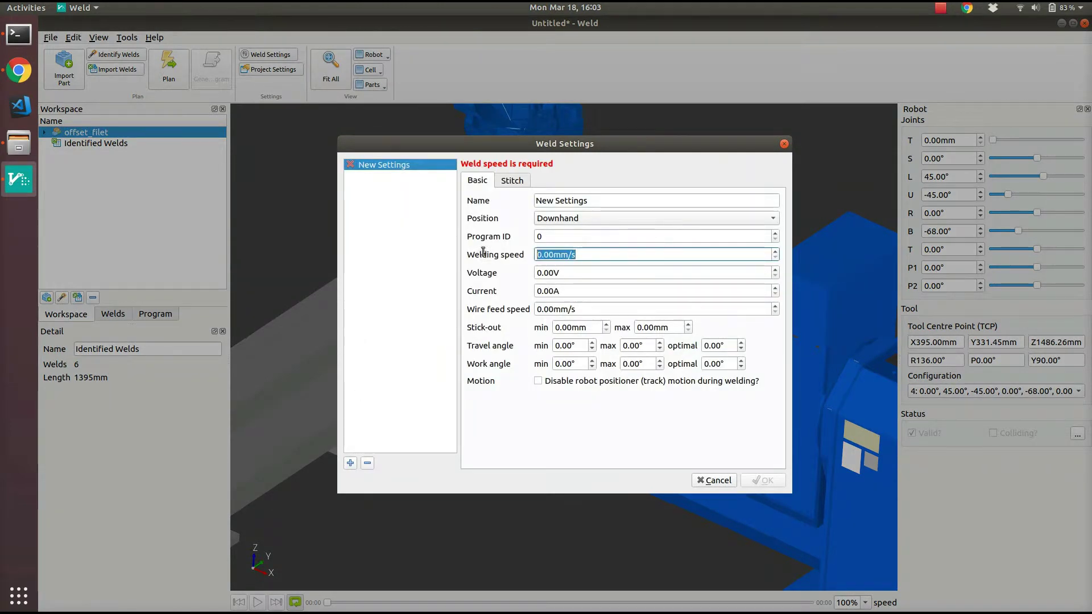
pyautogui.write('10')
pyautogui.press('Tab')
pyautogui.press('Tab')
pyautogui.press('Tab')
pyautogui.press('Tab')
pyautogui.press('Tab')
pyautogui.write('10')
pyautogui.press('Tab')
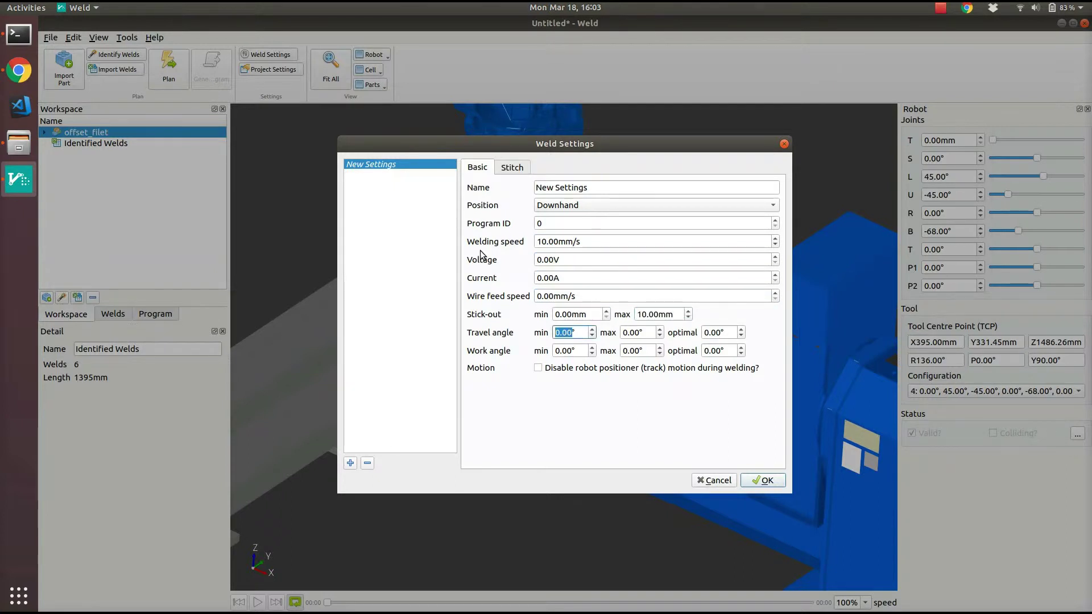
# Set the travel angle range to -35° to 35° and the work angle range to -15° to 15°, and save the weld settings
pyautogui.write('-')
pyautogui.write('35')
pyautogui.press('Tab')
pyautogui.write('35')
pyautogui.press('Tab')
pyautogui.press('Tab')
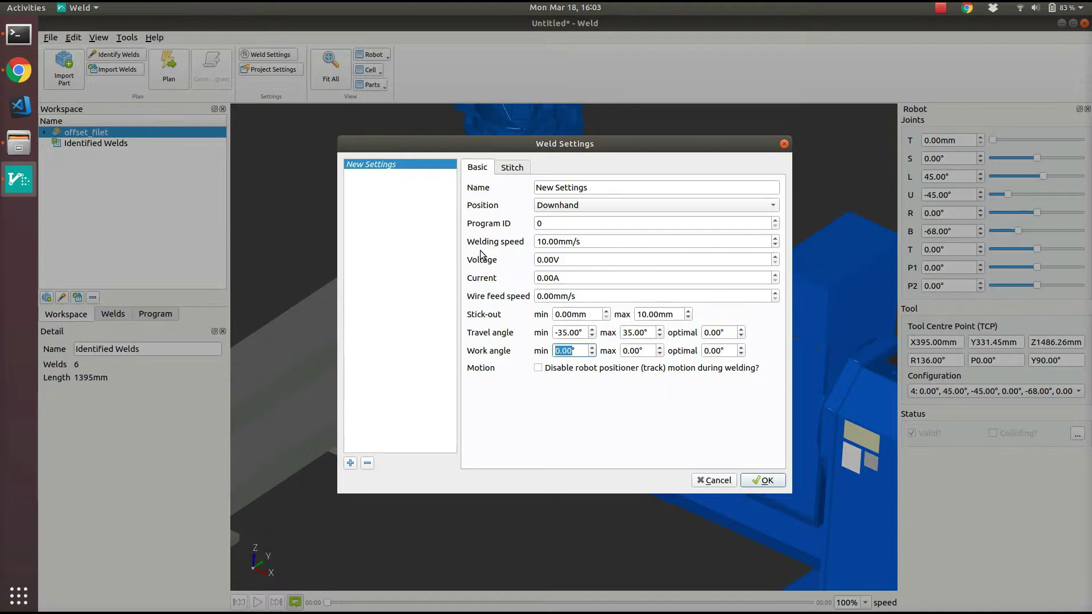
pyautogui.write('-15')
pyautogui.press('Tab')
pyautogui.write('15')
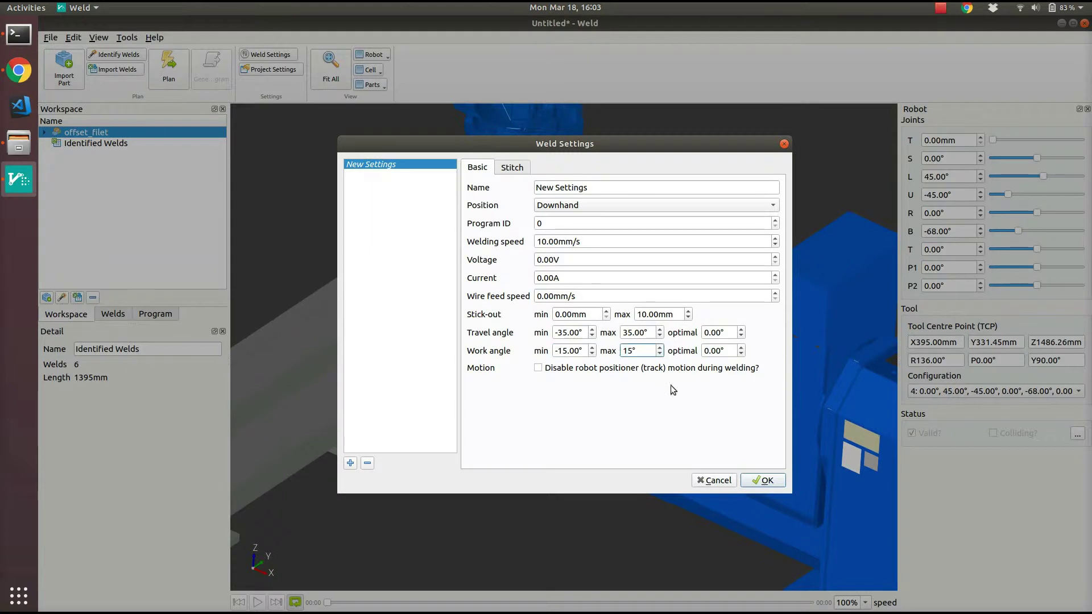
pyautogui.click(781, 484)
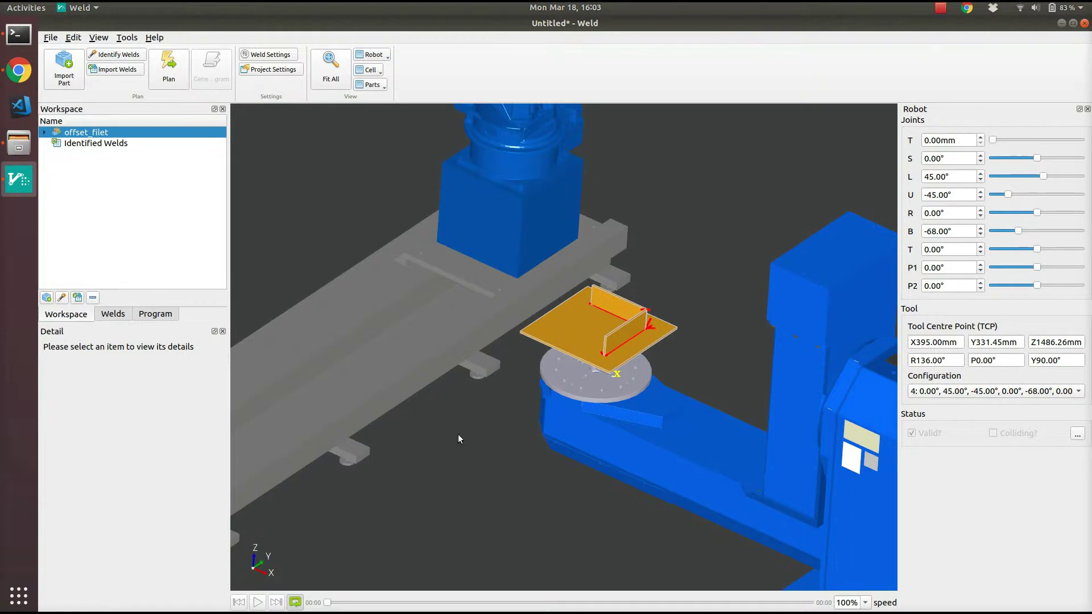
# Assign the New Settings weld settings to all of the identified welds
pyautogui.click(113, 314)
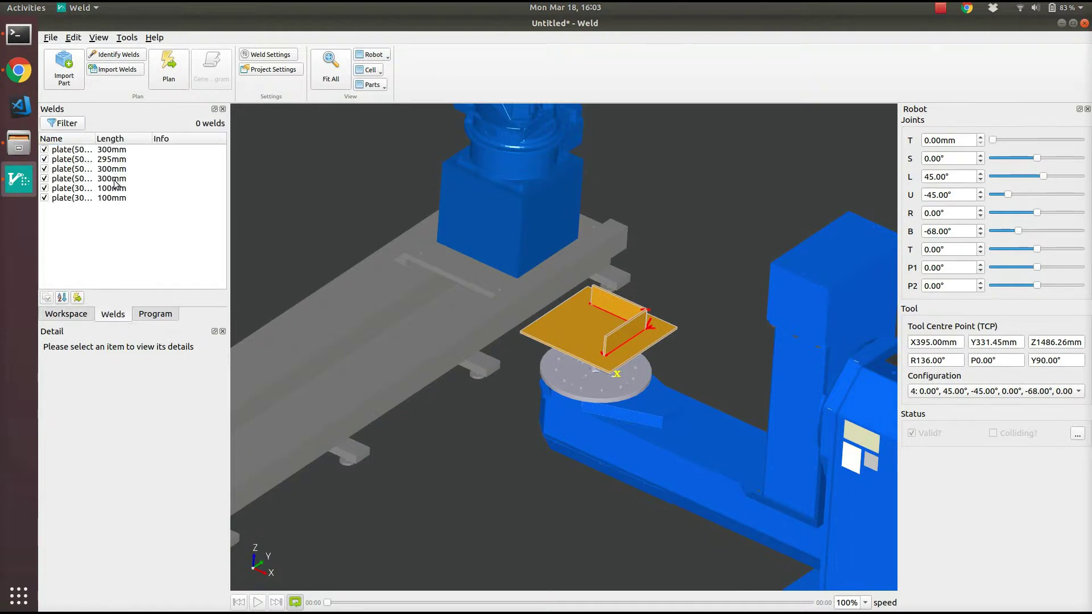
pyautogui.click(117, 151)
pyautogui.hotkey('ctrl', 'a')
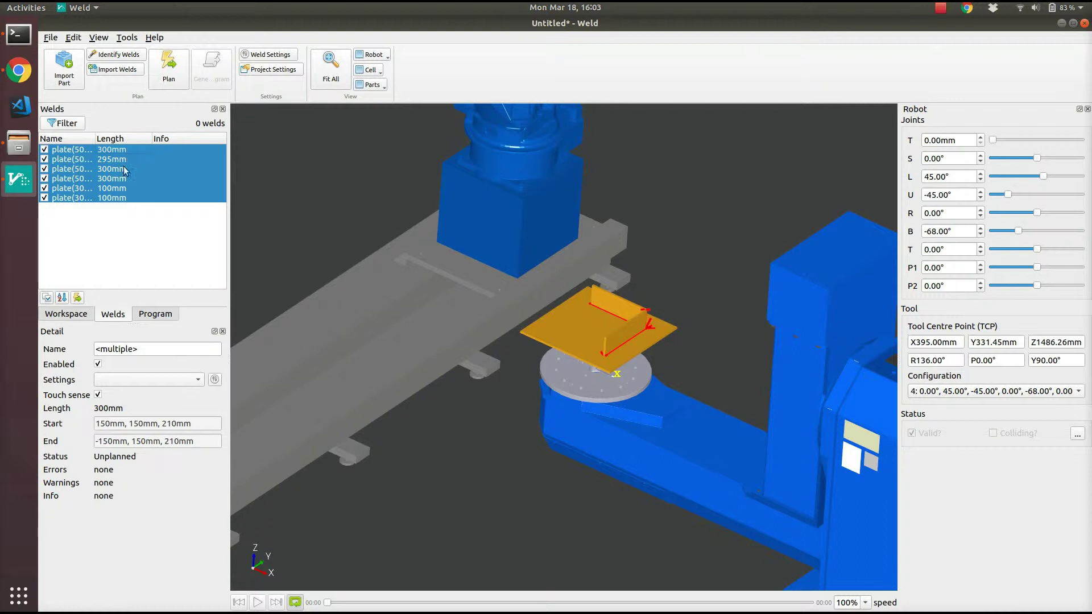
pyautogui.click(125, 378)
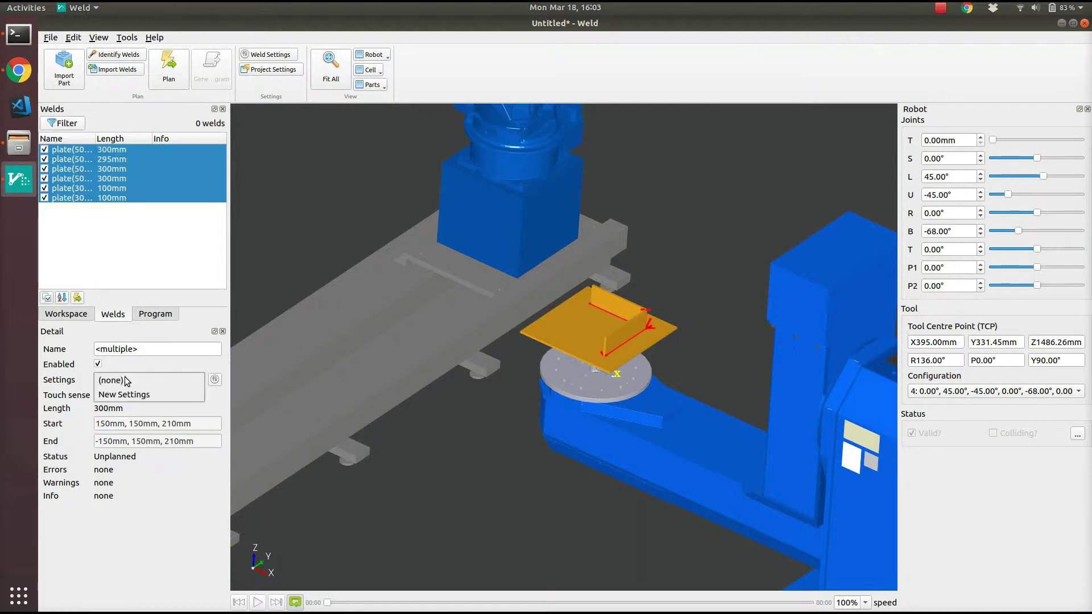
pyautogui.click(125, 395)
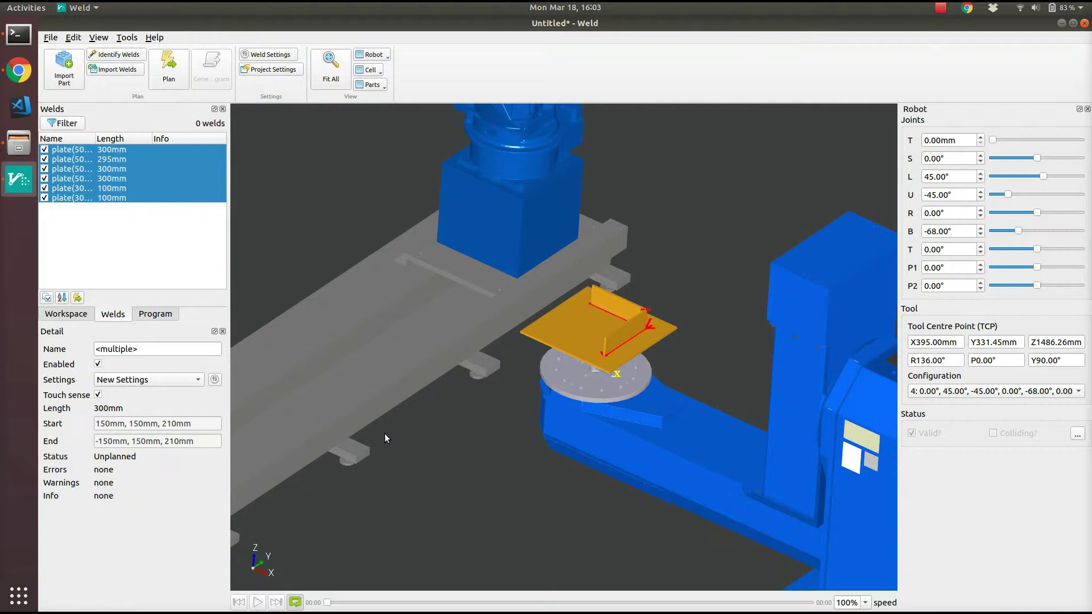
# Plan all the welds with 3 planning attempts and 100% minimum weld length, and accept the planned result
pyautogui.click(170, 85)
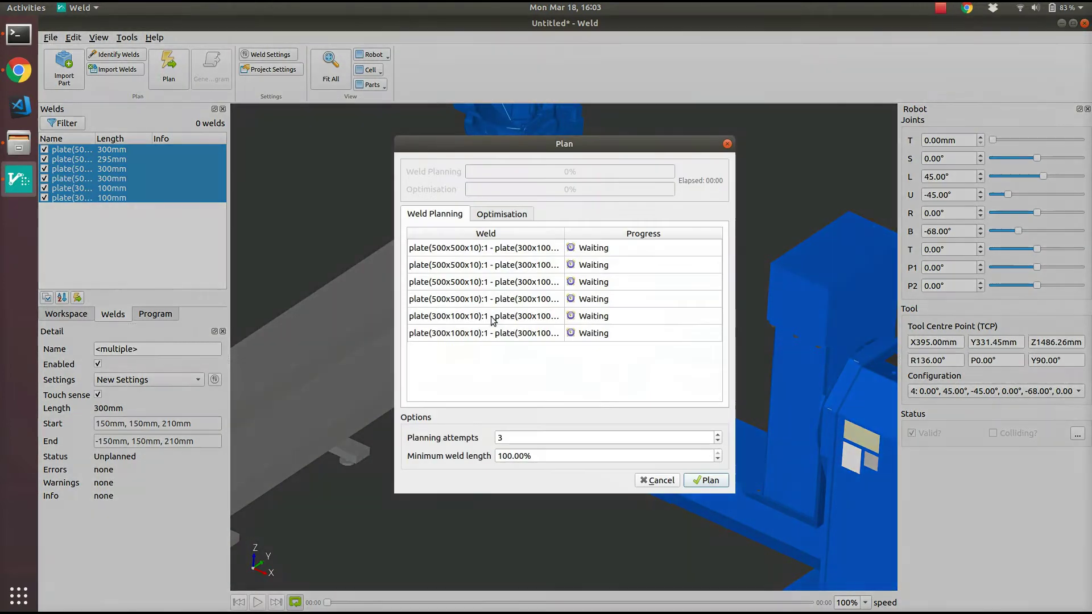
pyautogui.click(714, 483)
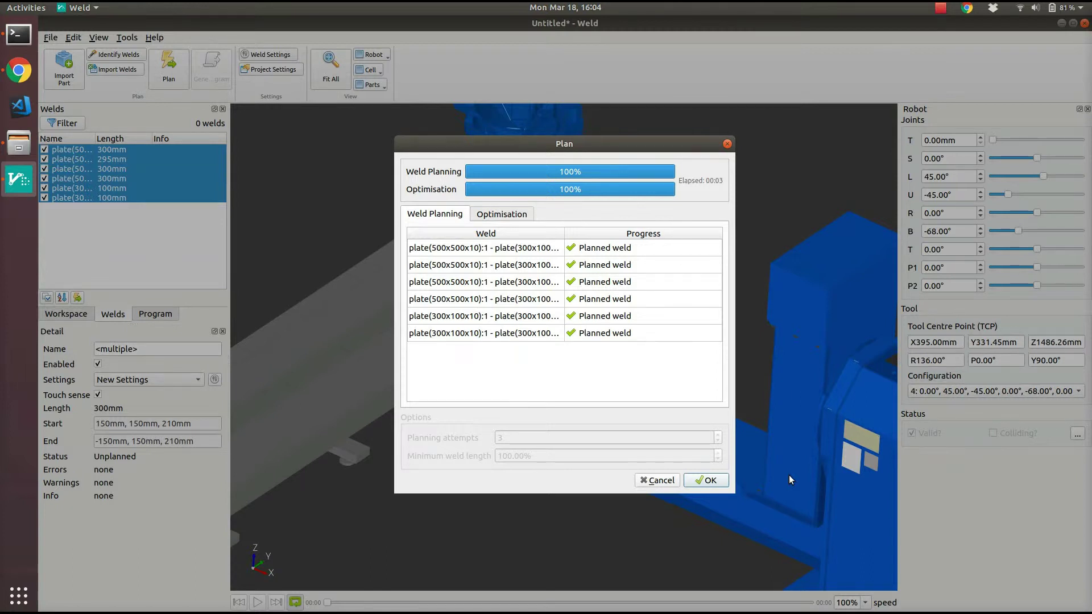
pyautogui.click(720, 481)
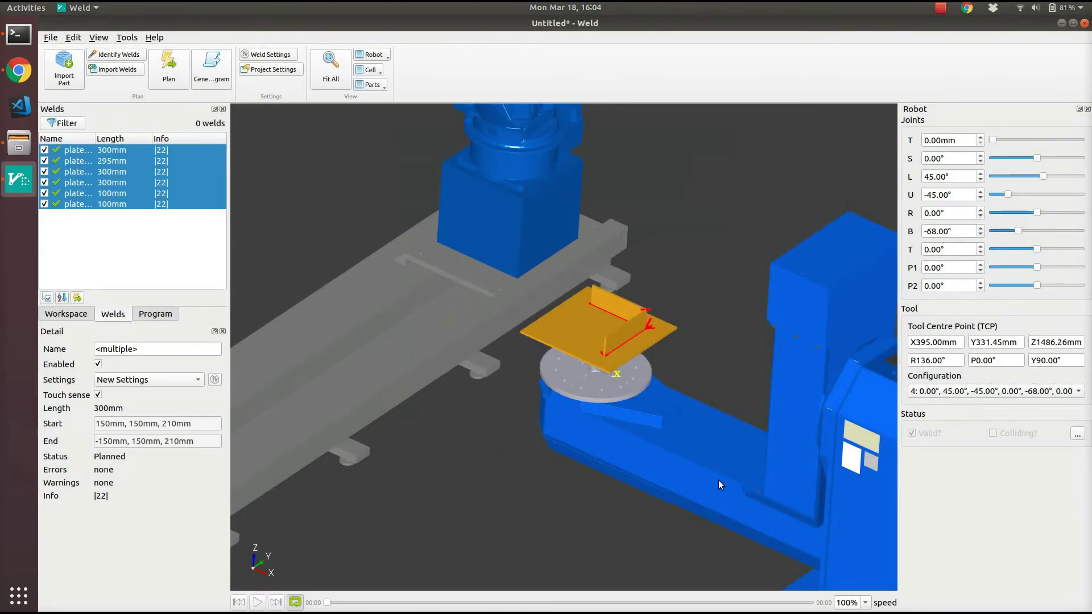
# Play the simulation starting from the 295 mm weld, inspect the torch motion up close, and pause playback
pyautogui.click(78, 161)
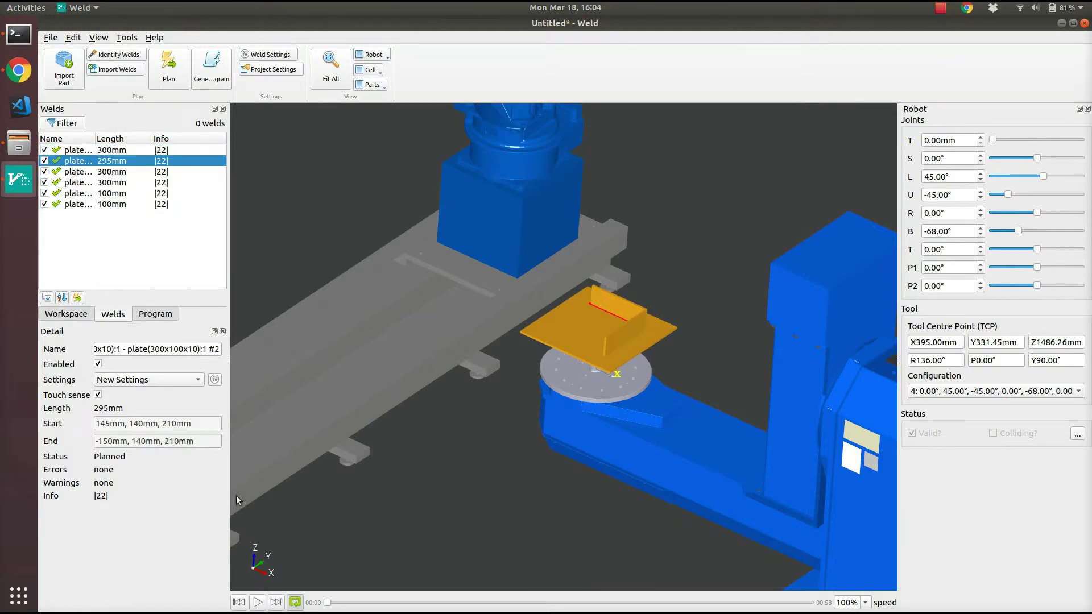
pyautogui.click(257, 602)
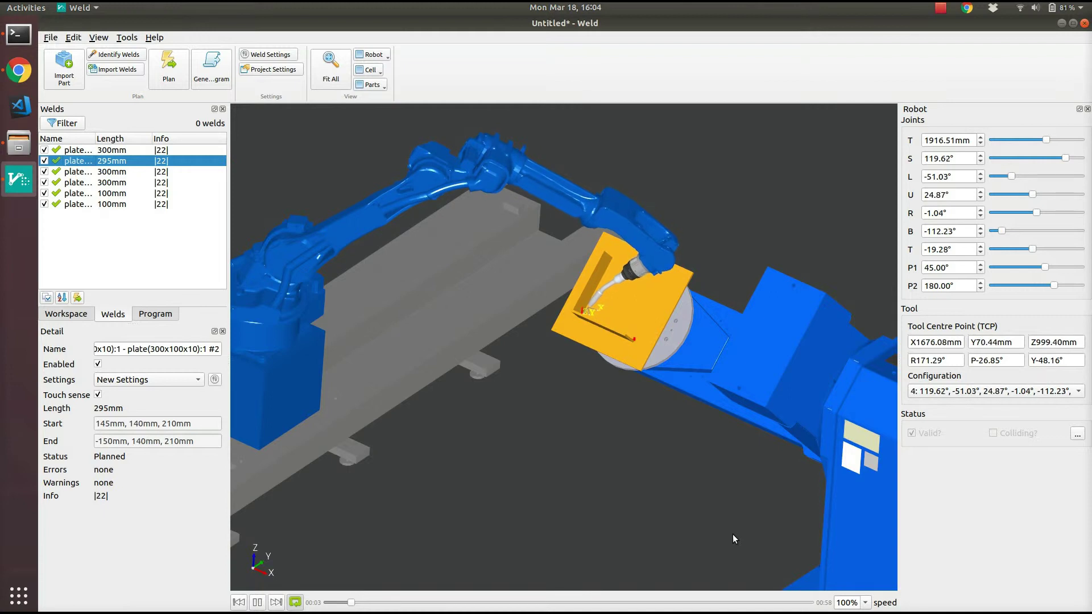
pyautogui.moveTo(668, 476); pyautogui.dragTo(629, 449, button='middle')
pyautogui.scroll(6, 586, 308)
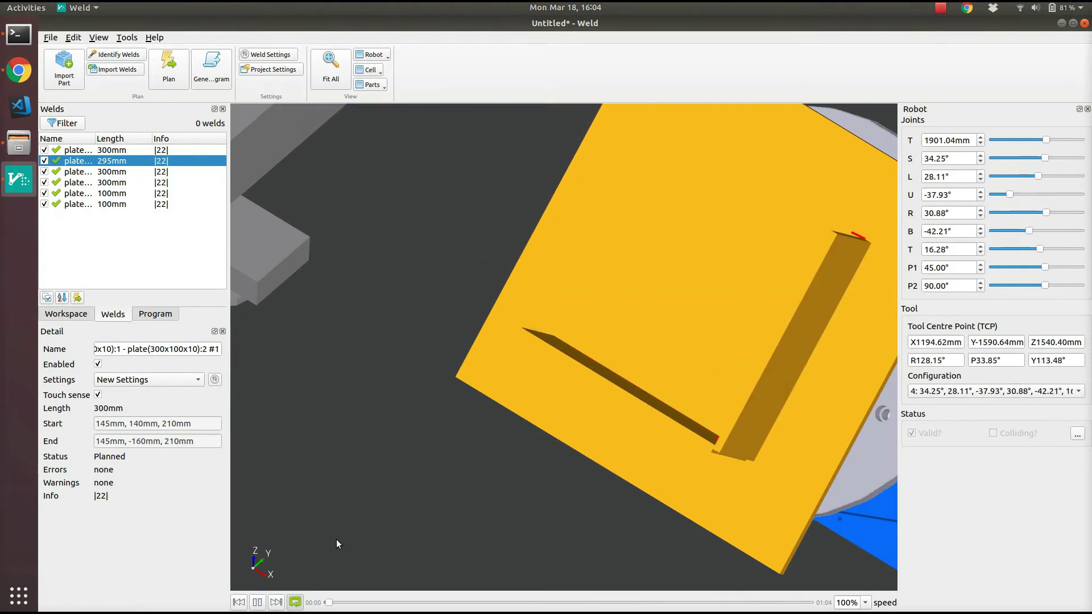
pyautogui.click(259, 603)
# Play the robot program from its first sense operation at 500% speed and pause it during a subsequent sense operation
pyautogui.scroll(-10, 458, 388)
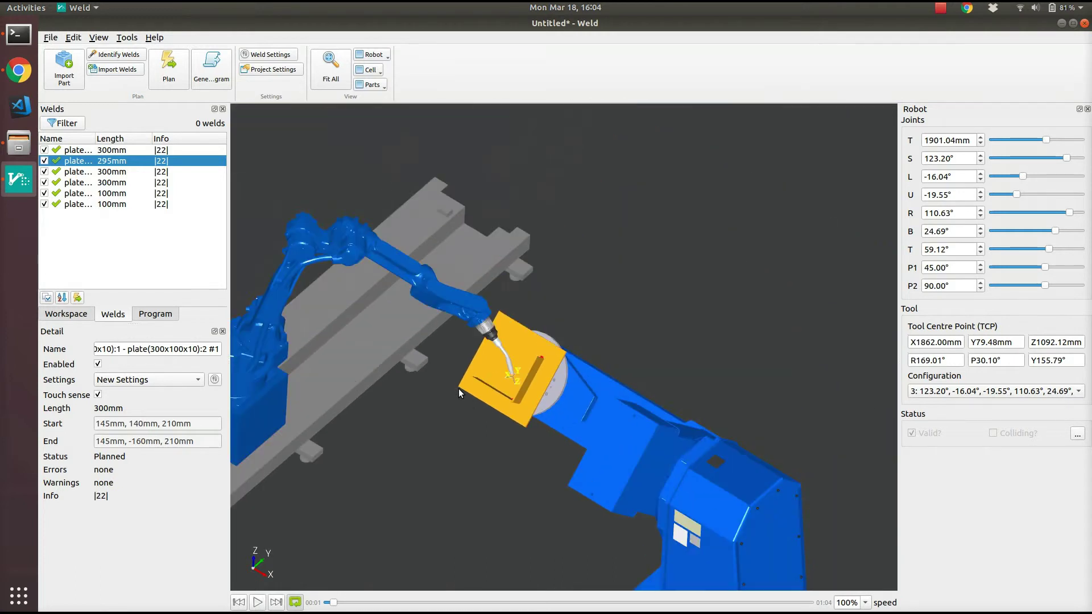
pyautogui.moveTo(475, 458); pyautogui.dragTo(506, 377, button='middle')
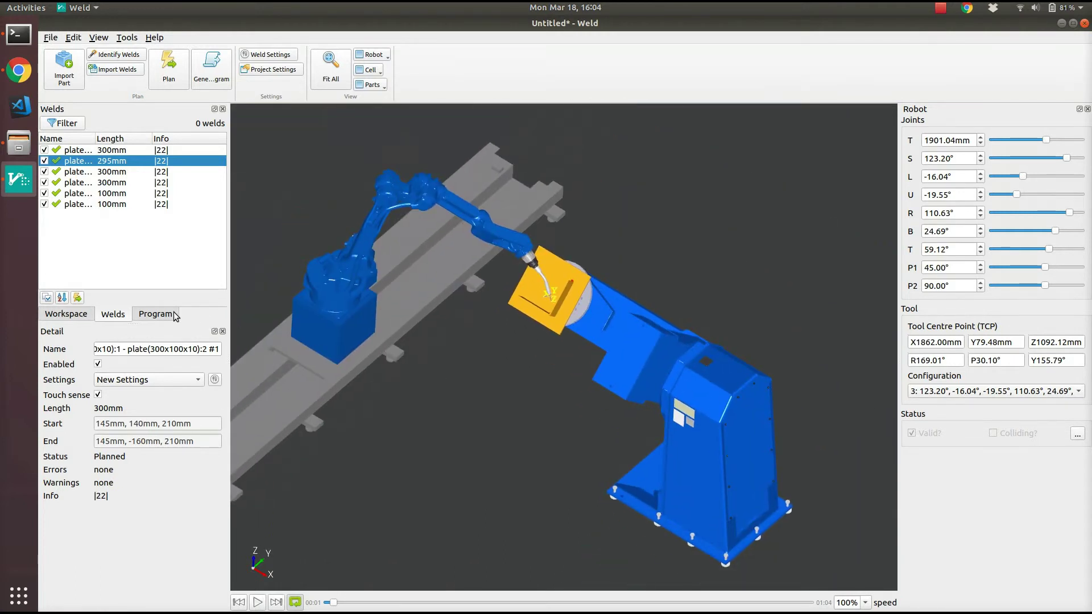
pyautogui.click(157, 314)
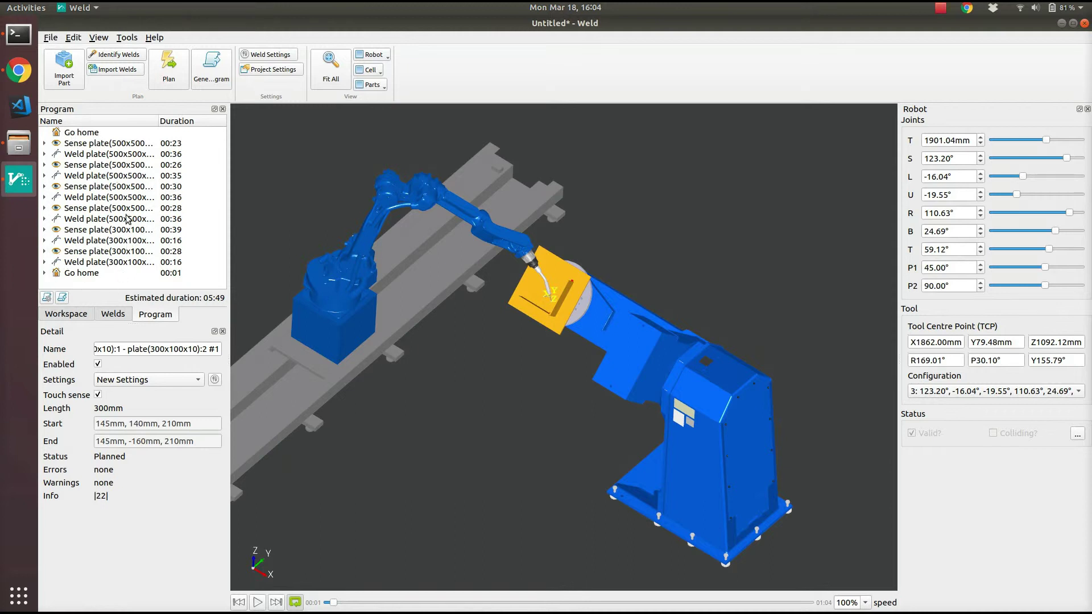
pyautogui.click(116, 146)
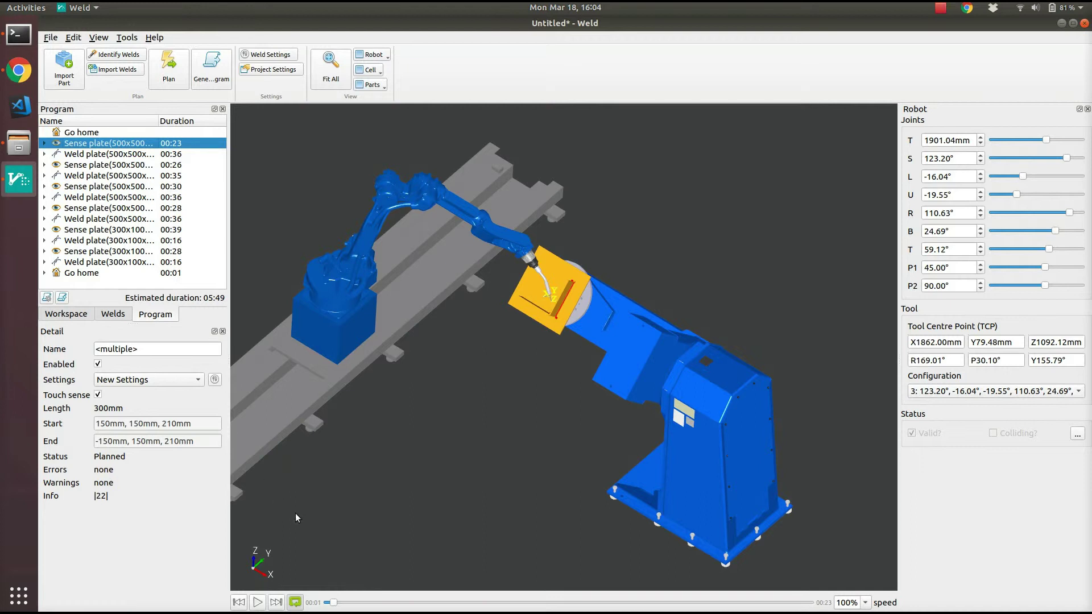
pyautogui.click(865, 602)
pyautogui.click(863, 599)
pyautogui.click(257, 602)
pyautogui.moveTo(473, 492); pyautogui.dragTo(469, 463, button='middle')
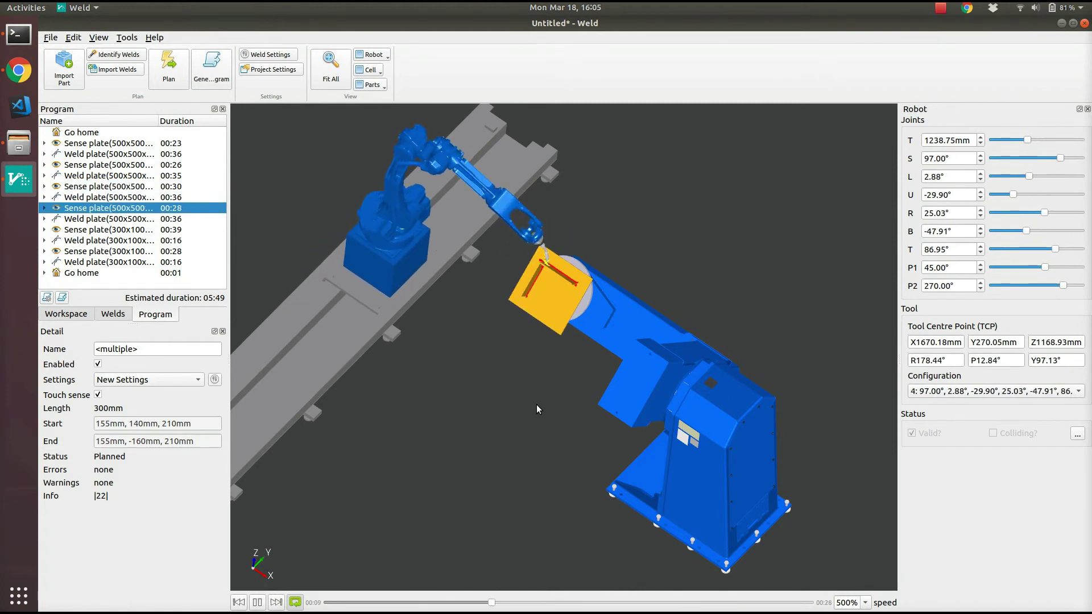
pyautogui.click(257, 602)
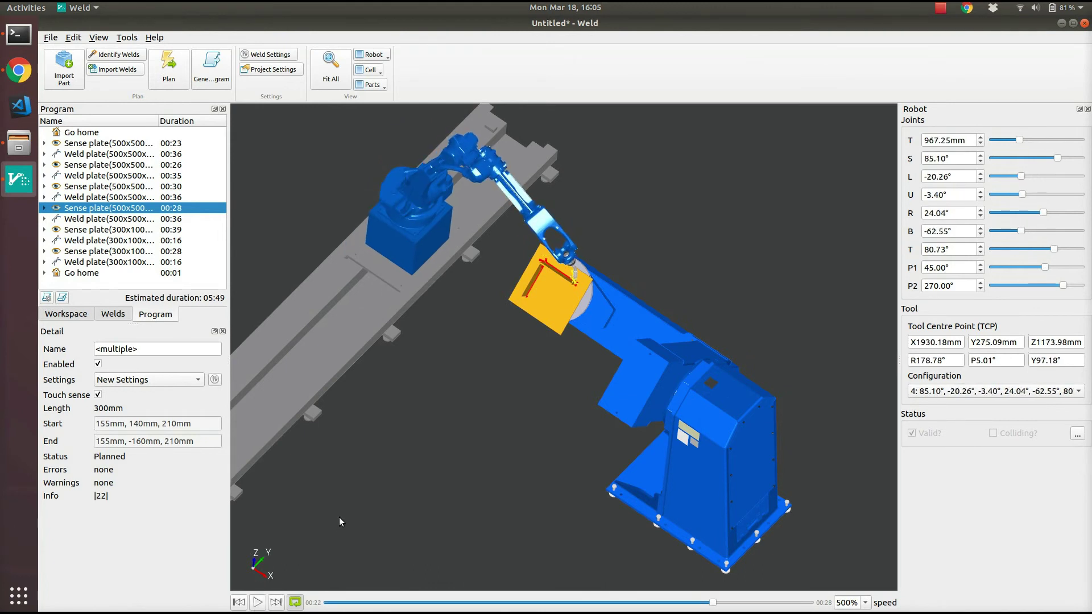